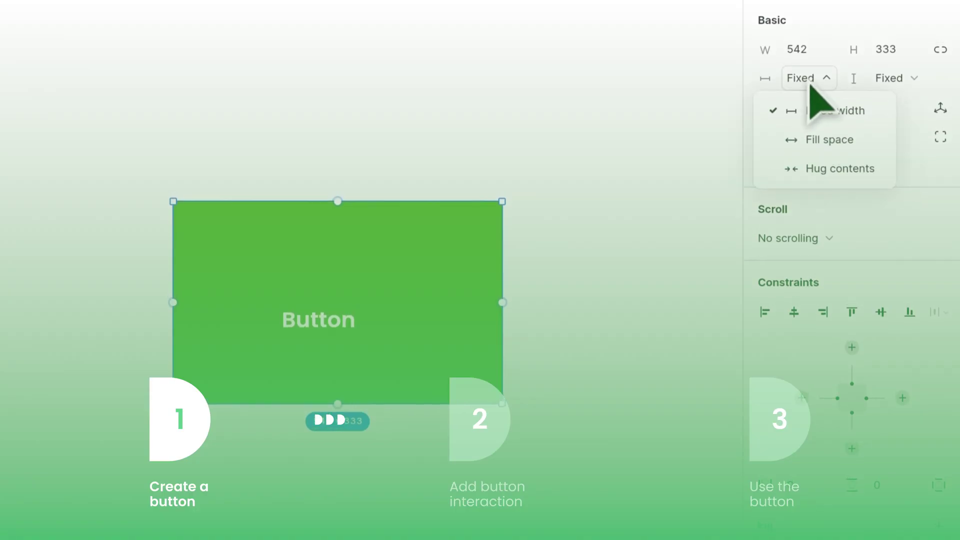
# Step: Watch the intro overview, then open the blank Page in Design mode
pyautogui.click(826, 167)
pyautogui.click(911, 83)
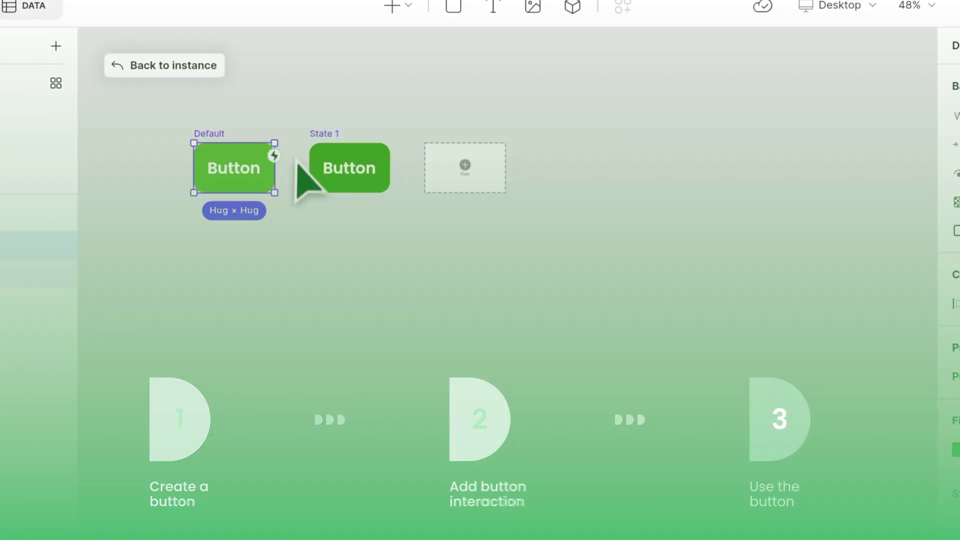
pyautogui.moveTo(275, 156); pyautogui.dragTo(340, 166)
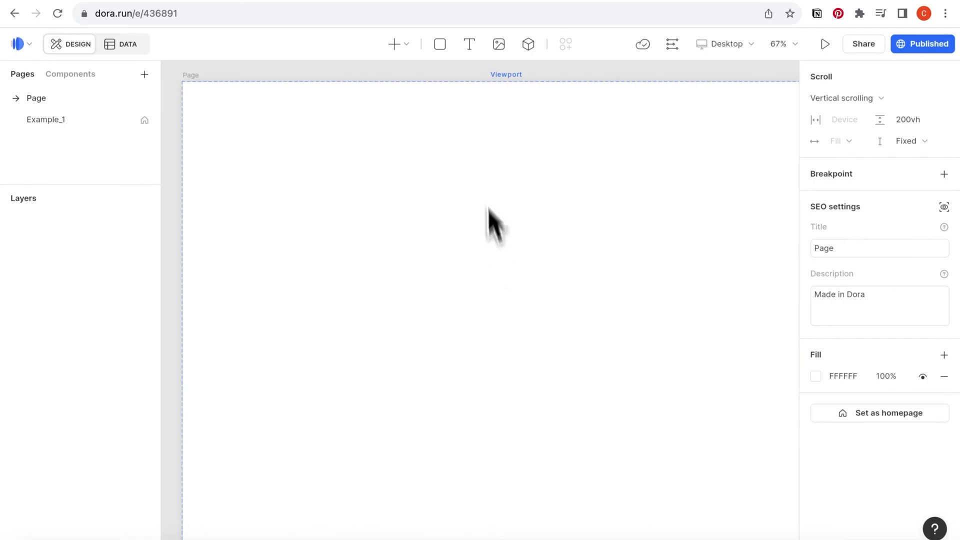
# Step: Draw a large rectangle on the page with fill colour 63AC34
pyautogui.click(445, 33)
pyautogui.moveTo(240, 196); pyautogui.dragTo(564, 398)
pyautogui.click(840, 520)
pyautogui.write('63AC34')
pyautogui.press('Return')
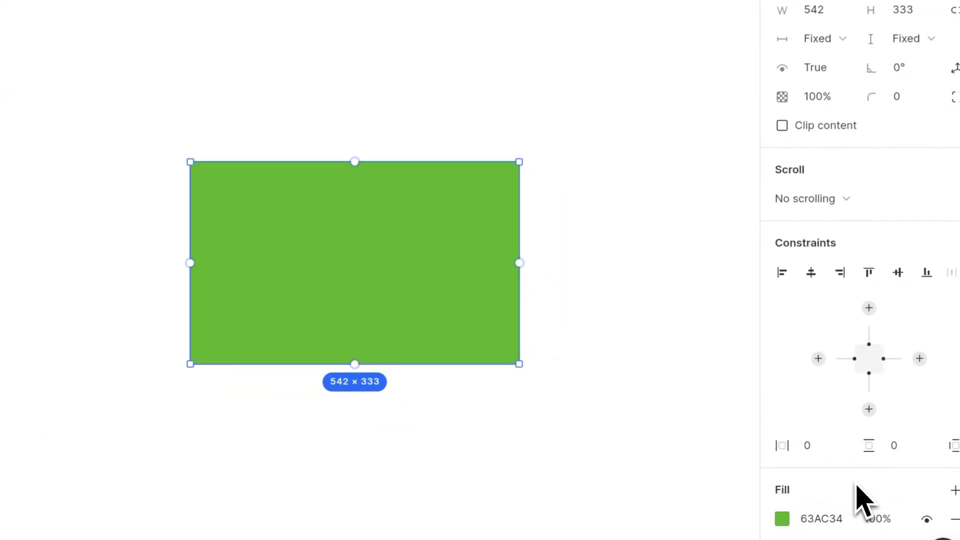
# Step: Add a 'Button' text layer inside it at size 36 in Poppins
pyautogui.click(397, 18)
pyautogui.click(382, 388)
pyautogui.write('Button')
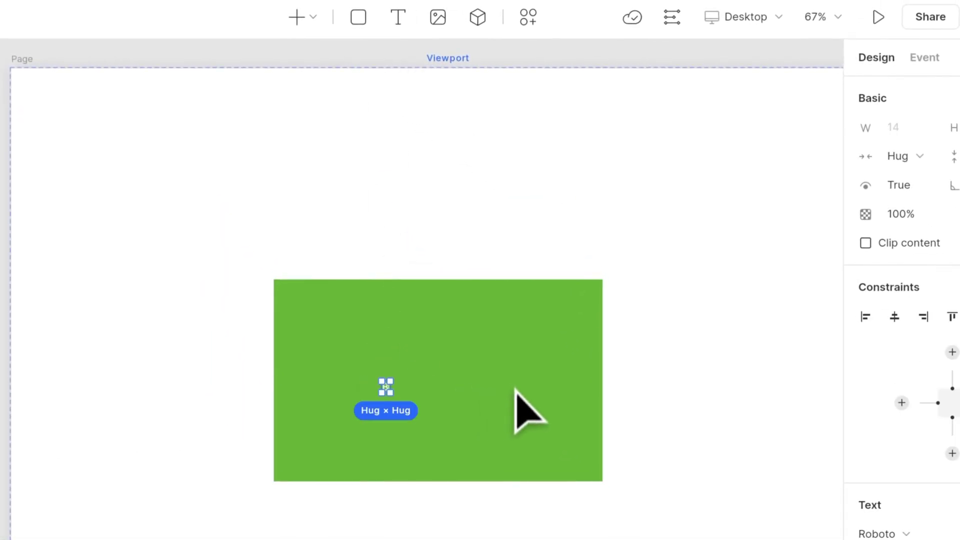
pyautogui.click(881, 473)
pyautogui.write('36')
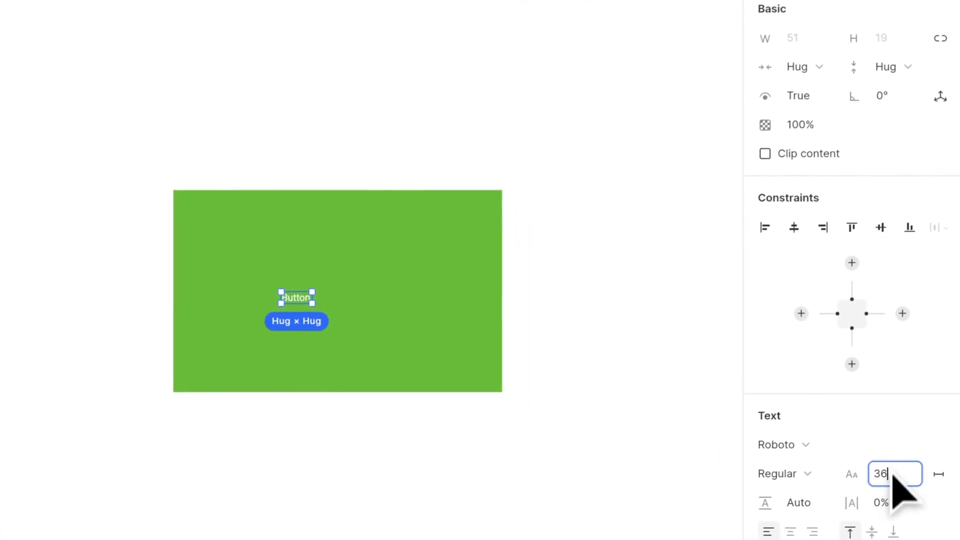
pyautogui.click(813, 450)
pyautogui.write('poppi')
pyautogui.press('Return')
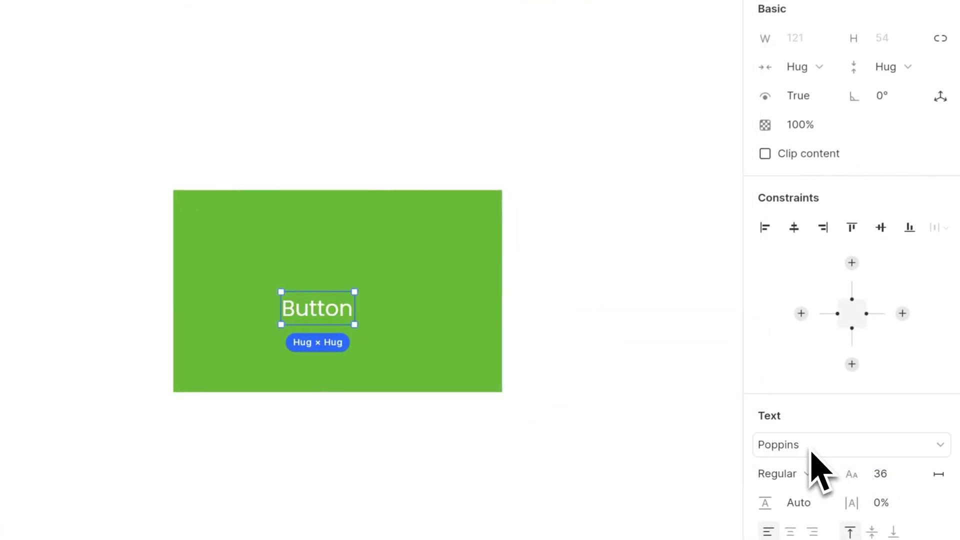
# Step: Make the label SemiBold and set the frame's width and height to Hug contents
pyautogui.click(807, 474)
pyautogui.click(818, 508)
pyautogui.click(495, 299)
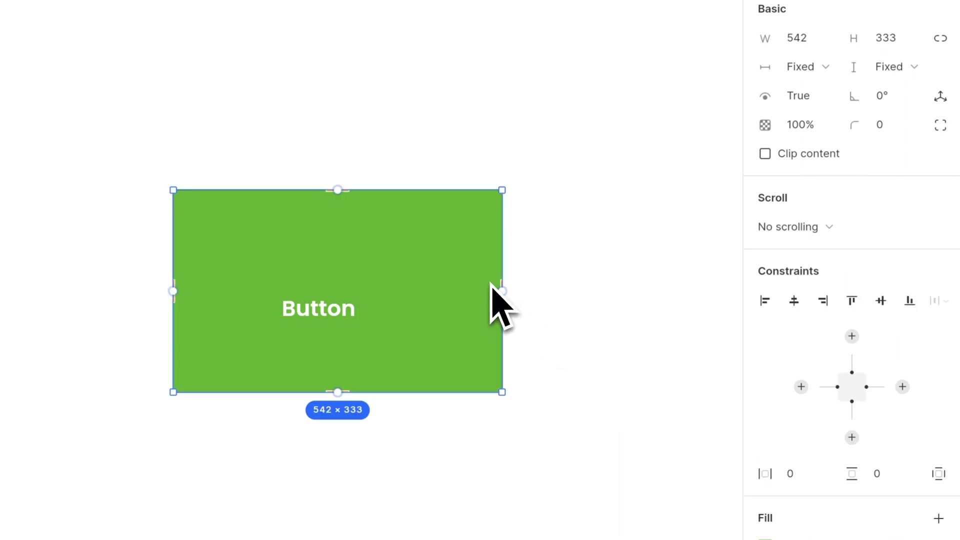
pyautogui.click(803, 68)
pyautogui.click(822, 165)
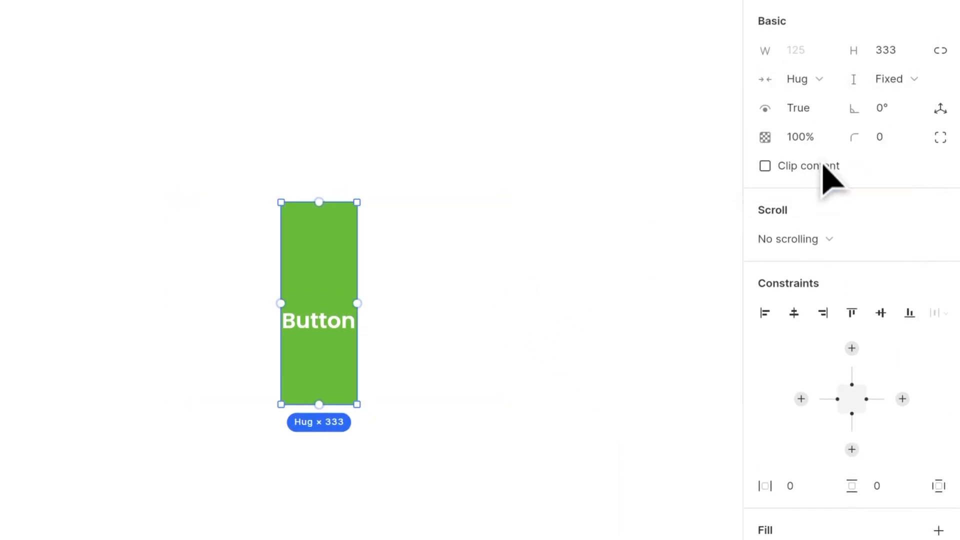
pyautogui.click(900, 71)
pyautogui.click(895, 169)
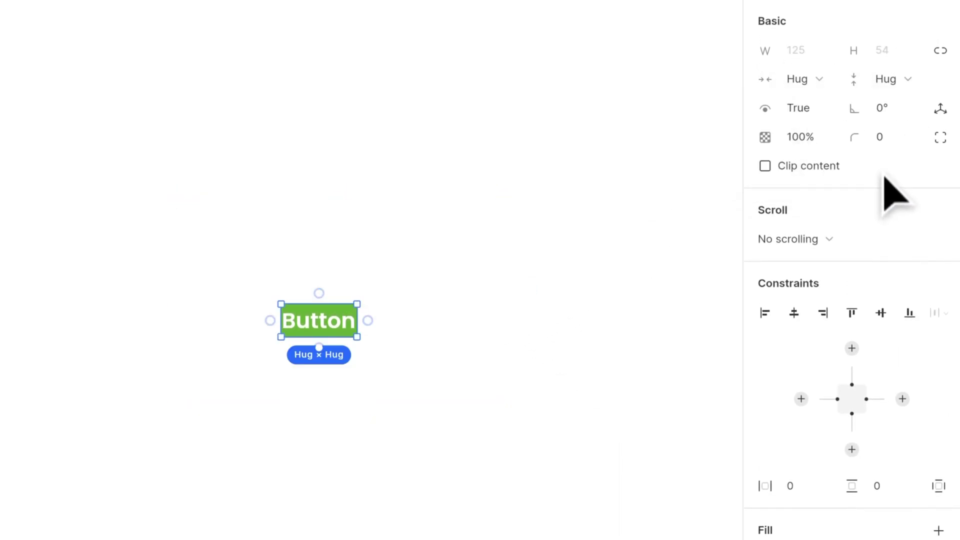
# Step: Give the frame padding of 30 and centre the label vertically
pyautogui.click(803, 486)
pyautogui.write('3')
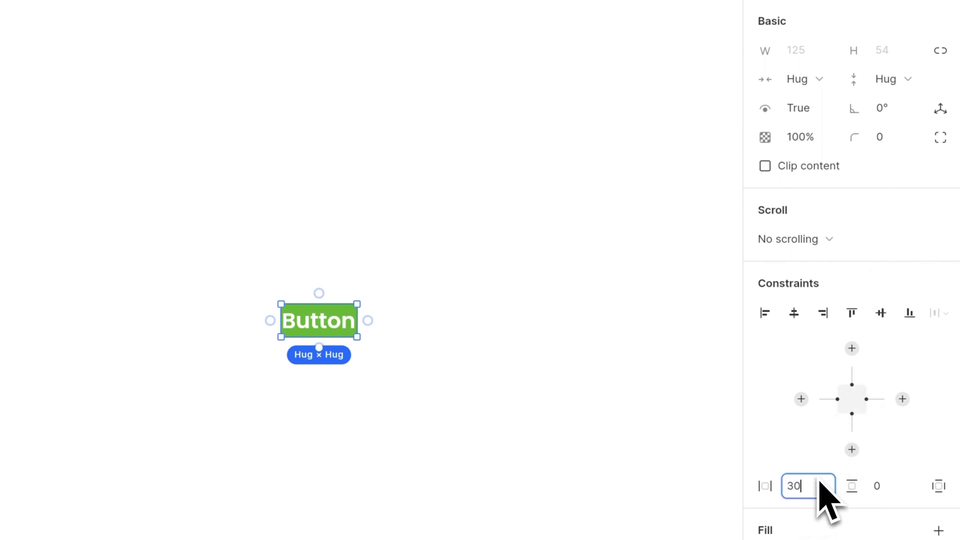
pyautogui.click(912, 486)
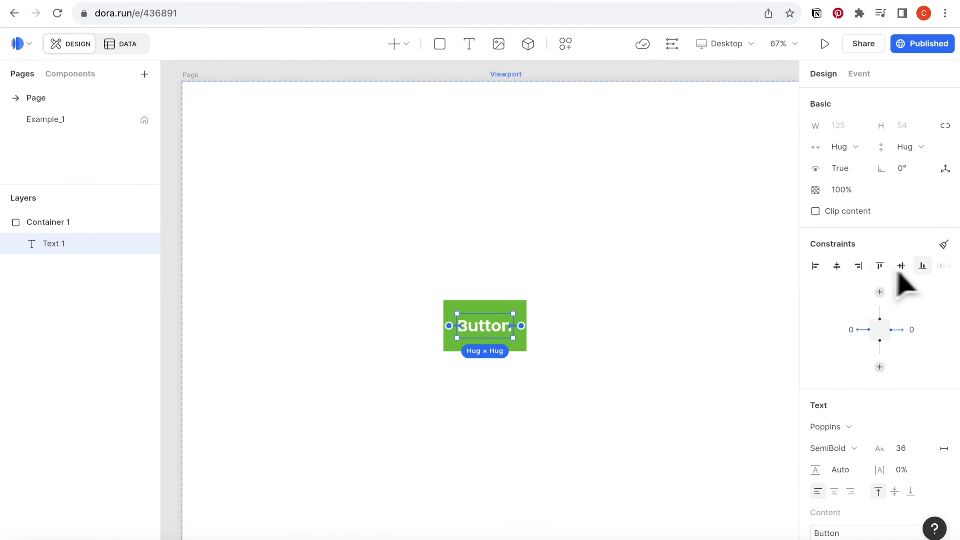
pyautogui.click(904, 269)
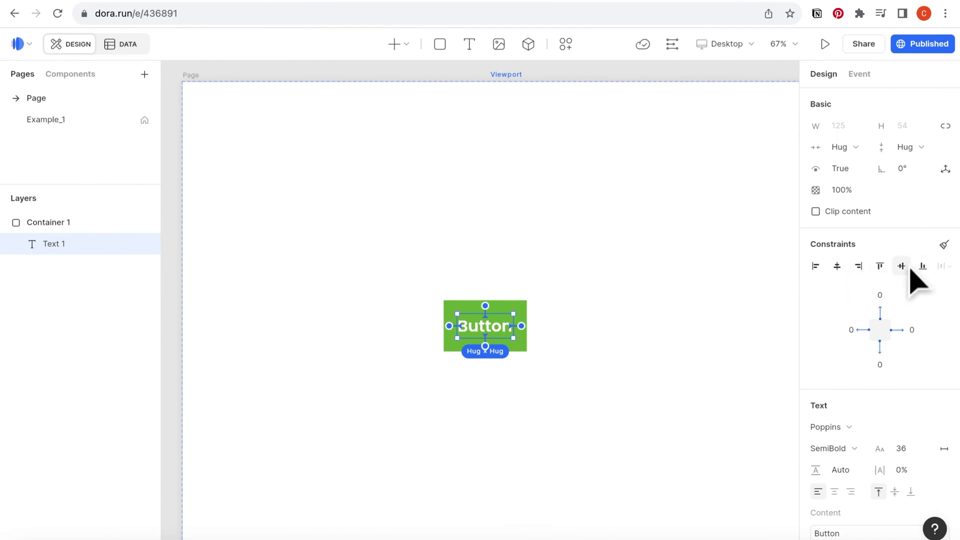
# Step: Set Container 1's corner radius to 25 and convert it into a component
pyautogui.click(49, 222)
pyautogui.click(903, 190)
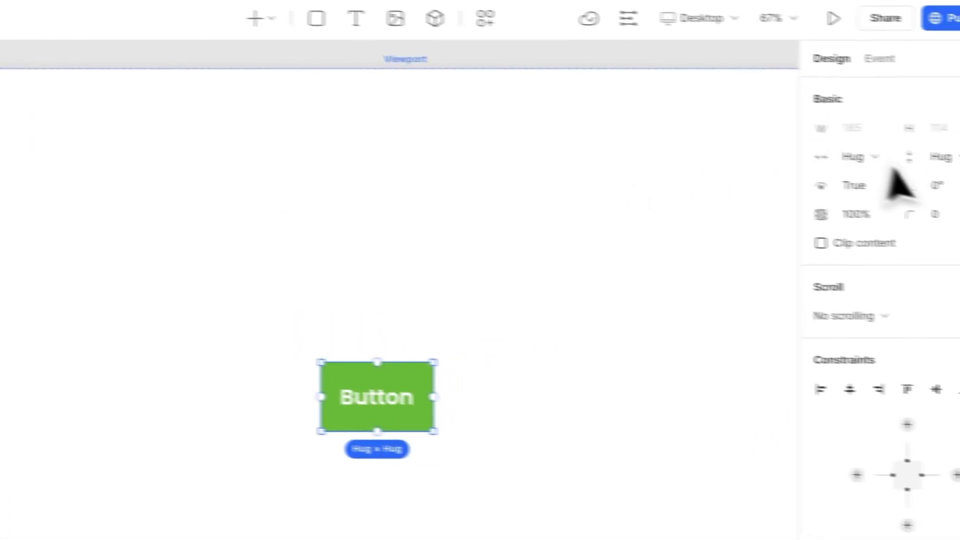
pyautogui.write('25')
pyautogui.press('Return')
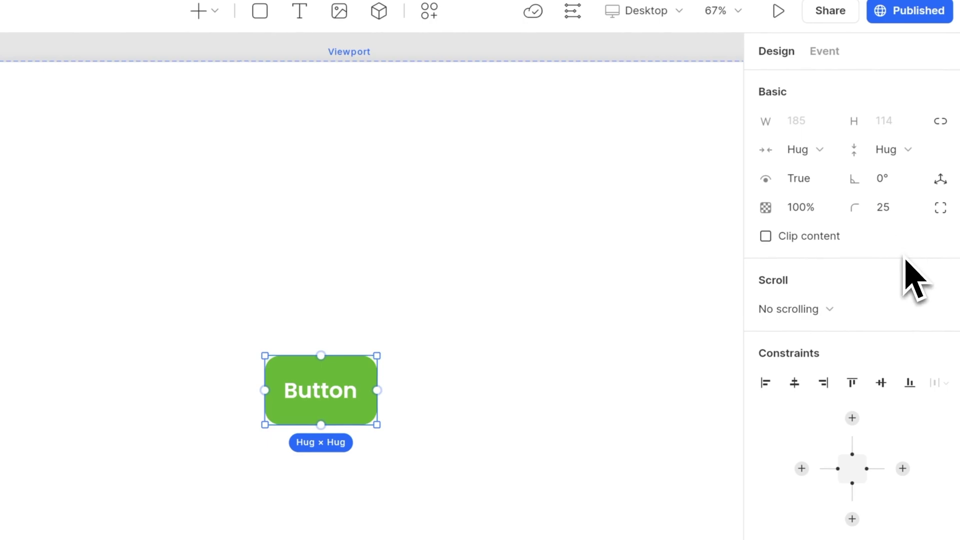
pyautogui.click(637, 18)
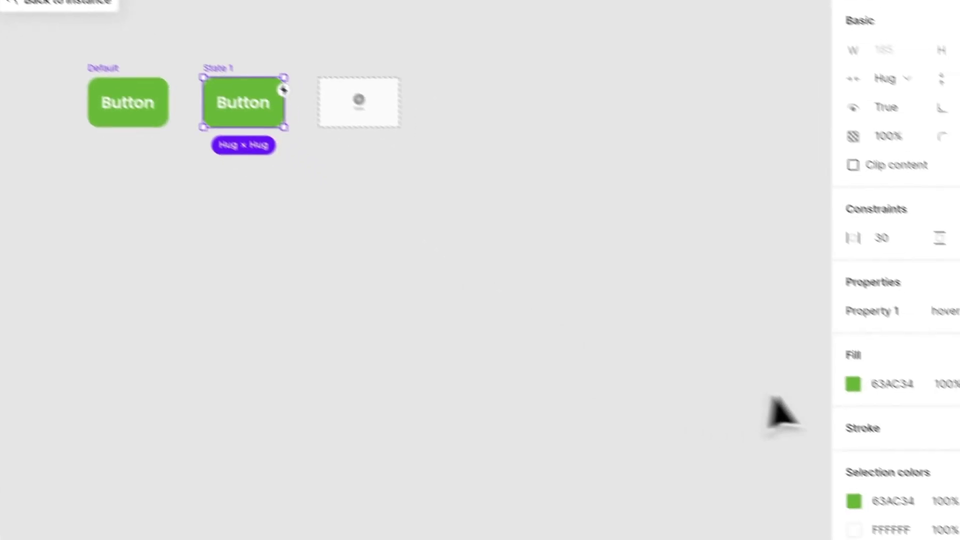
# Step: Darken State 1's fill to 44920F and link Default to it with a Hover trigger
pyautogui.click(815, 359)
pyautogui.moveTo(761, 369); pyautogui.dragTo(773, 330)
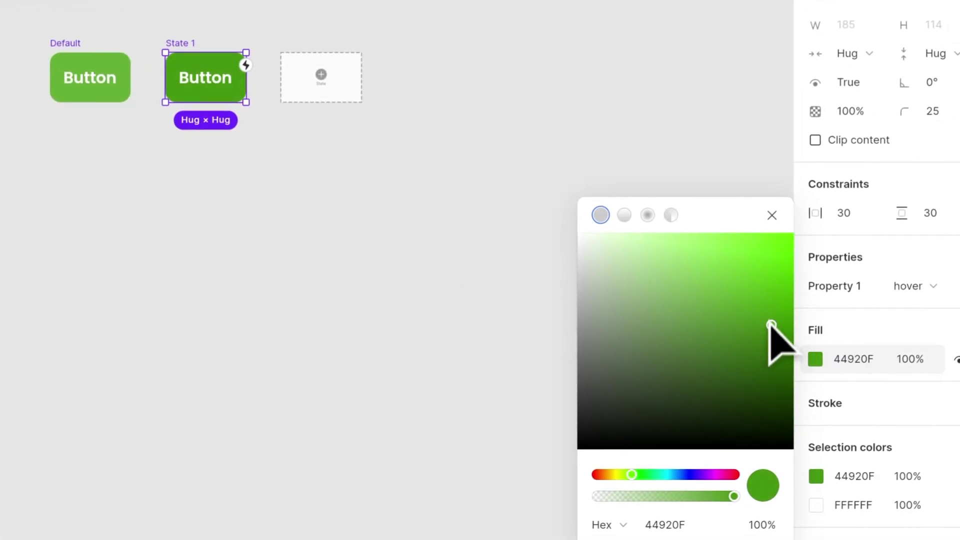
pyautogui.click(206, 140)
pyautogui.moveTo(275, 156); pyautogui.dragTo(341, 170)
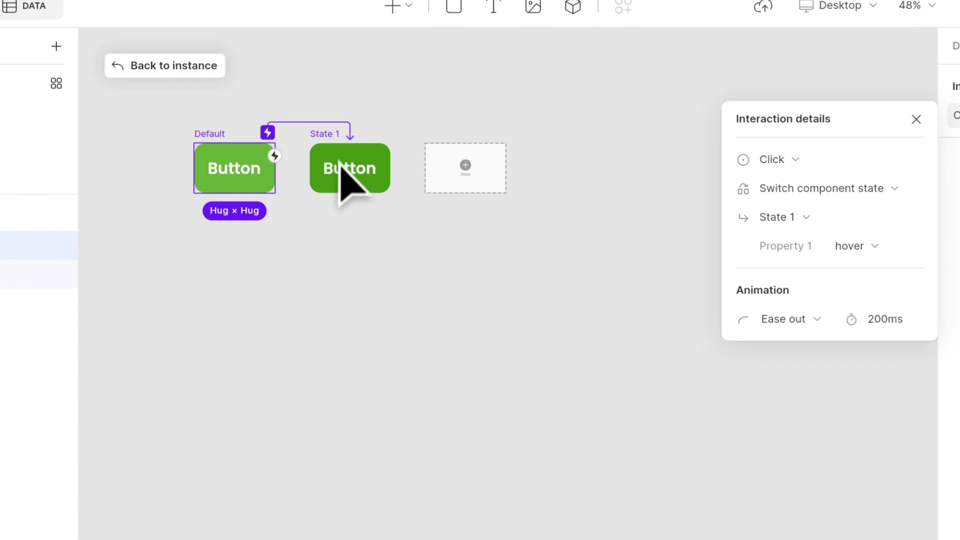
pyautogui.click(781, 160)
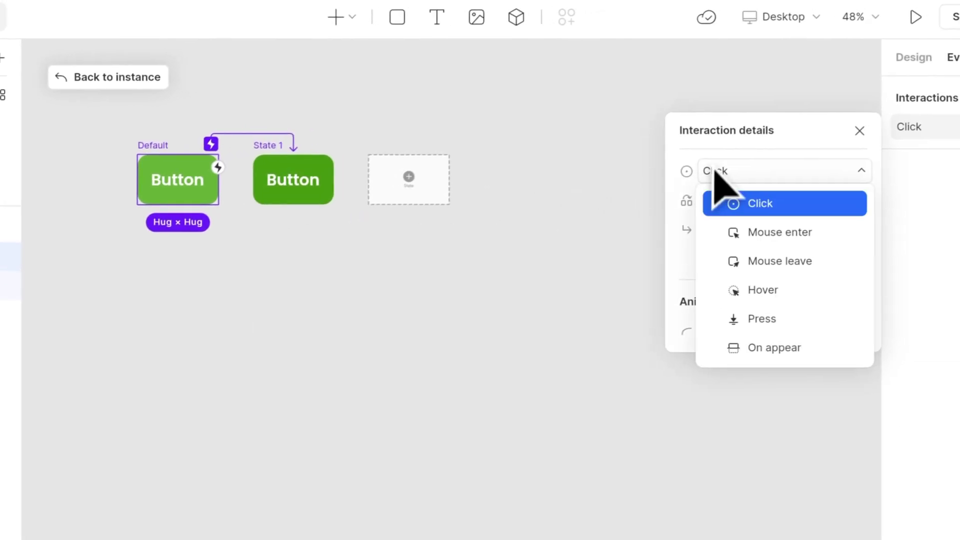
pyautogui.click(751, 300)
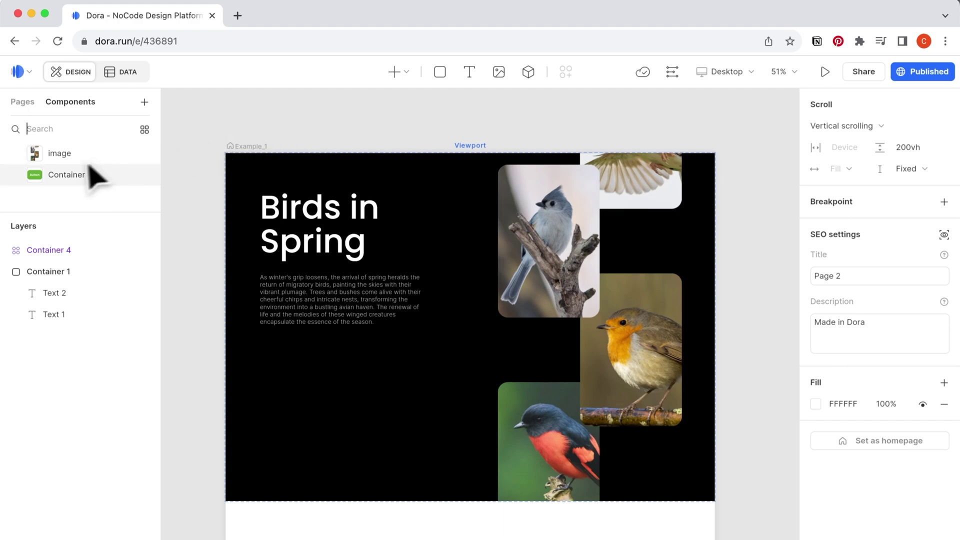
# Step: Place the button component below the page text, left-align them, and start editing its label
pyautogui.moveTo(69, 174); pyautogui.dragTo(276, 412)
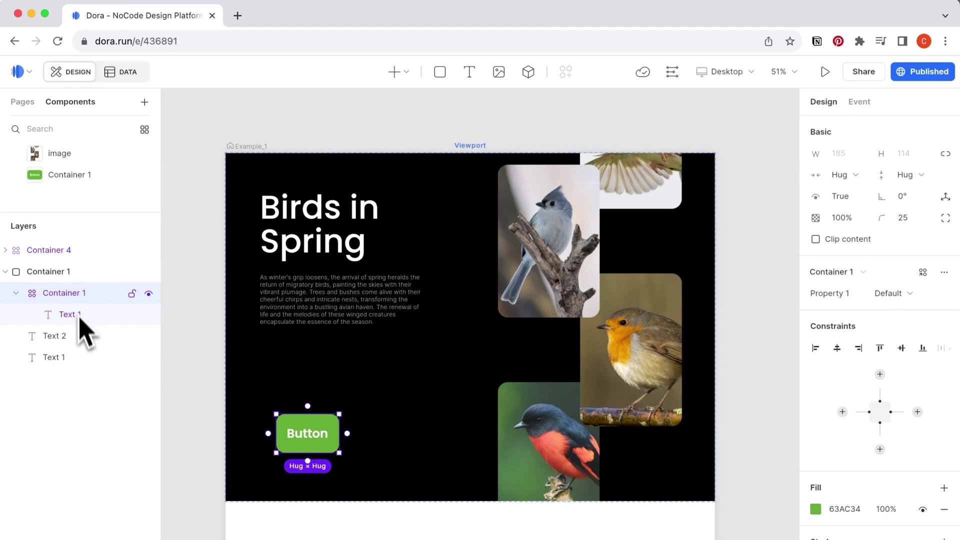
pyautogui.keyDown('shift'); pyautogui.click(73, 357); pyautogui.keyUp('shift')
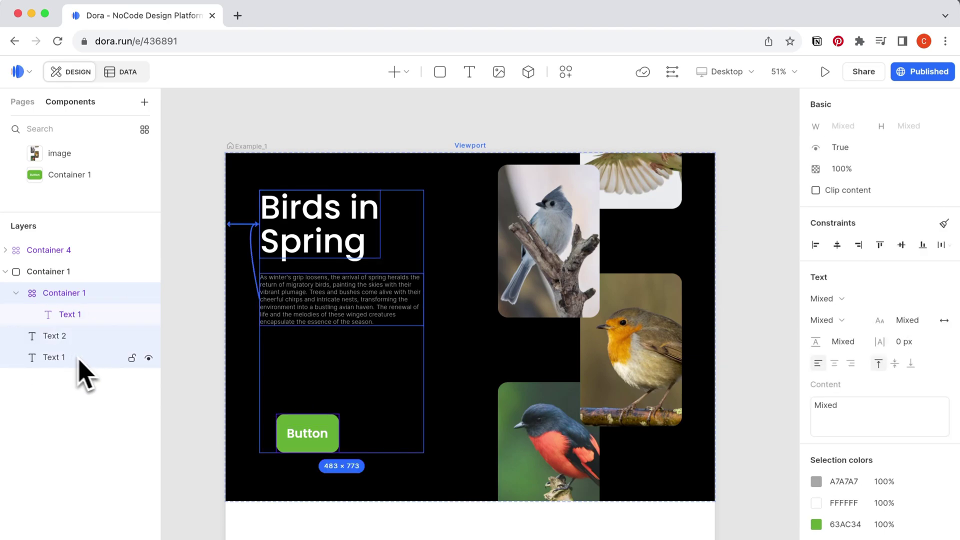
pyautogui.click(817, 245)
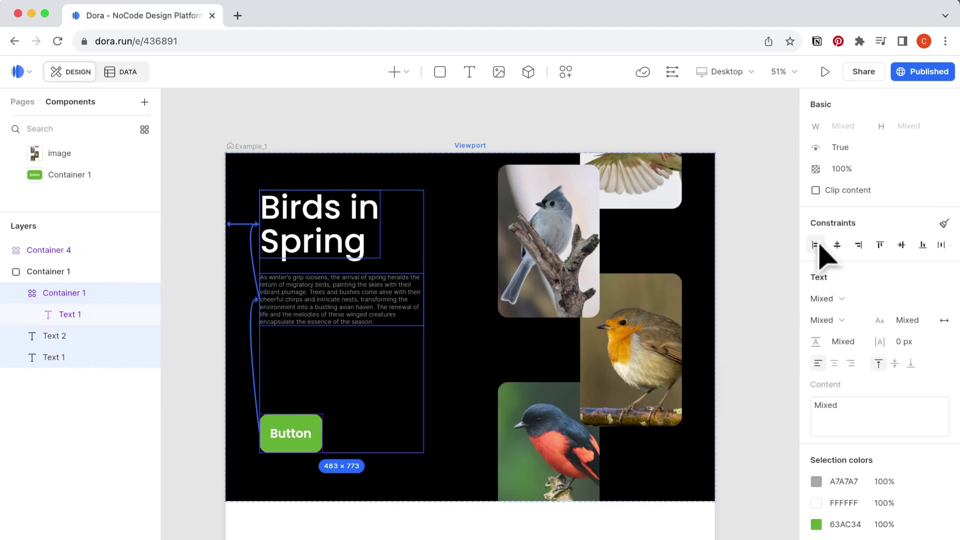
pyautogui.doubleClick(294, 435)
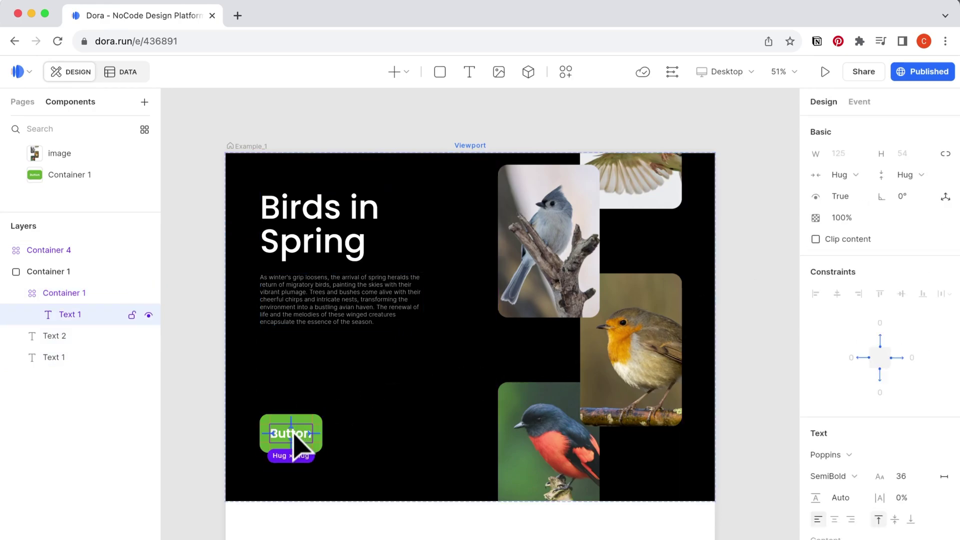
pyautogui.write('See')
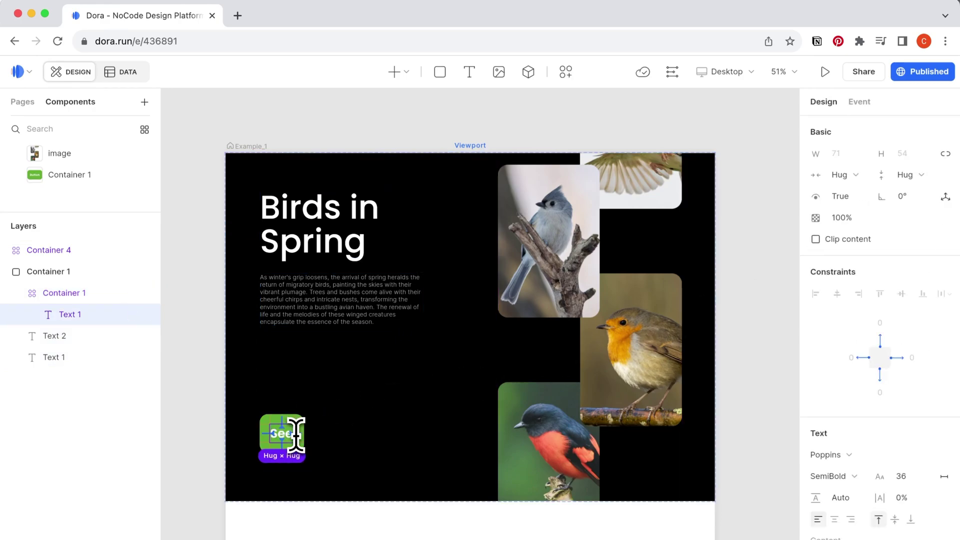
pyautogui.write(' More Bi')
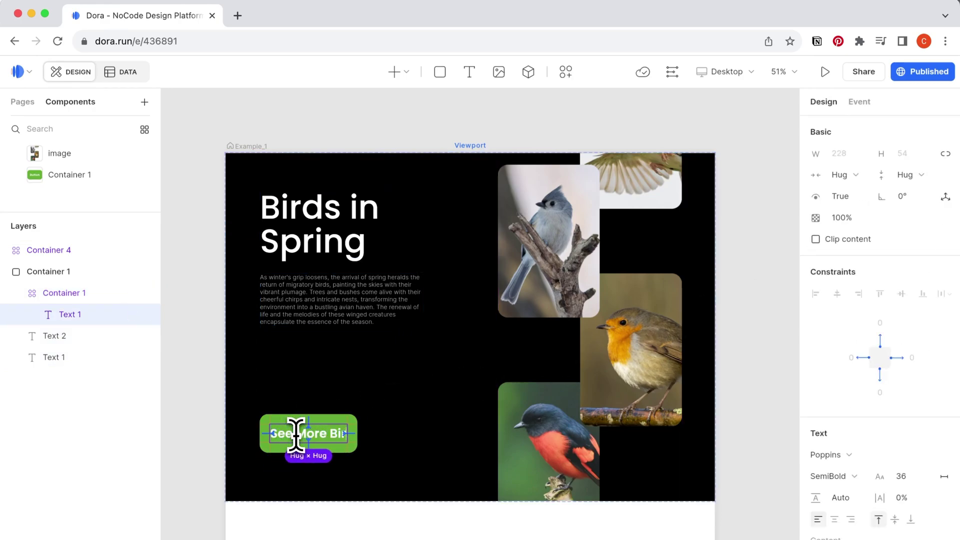
pyautogui.write('rds')
# Step: Finish the See More Birds label and add a new interaction to the button
pyautogui.click(407, 432)
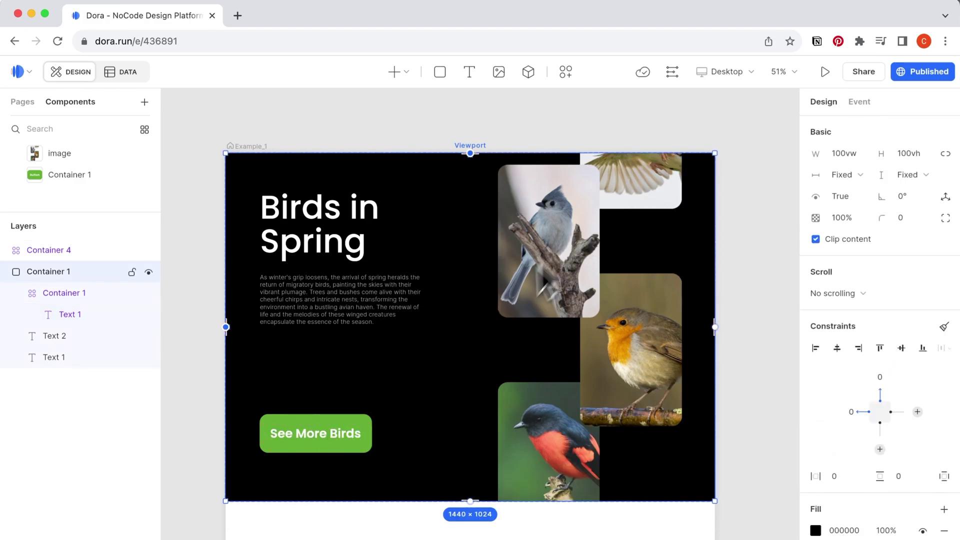
pyautogui.click(348, 435)
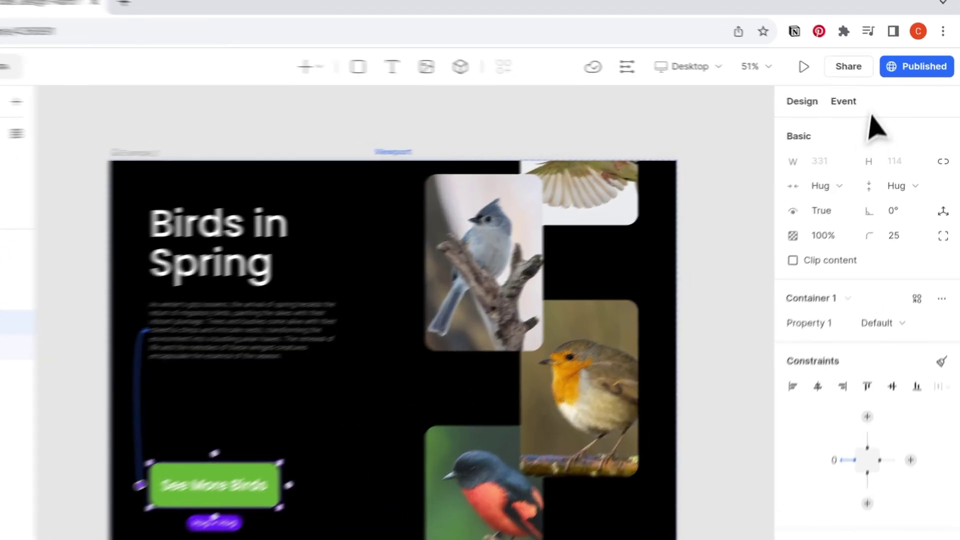
pyautogui.click(865, 103)
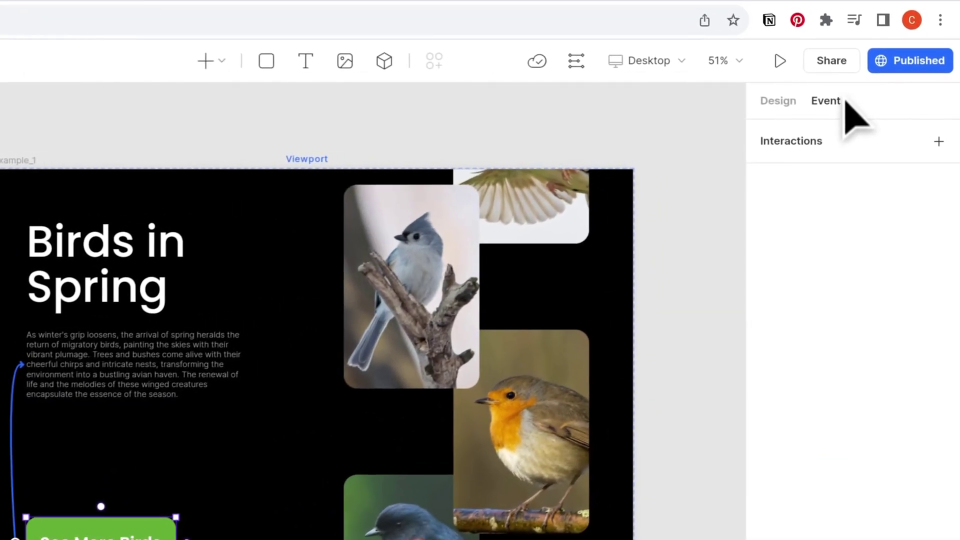
pyautogui.click(938, 141)
pyautogui.click(831, 172)
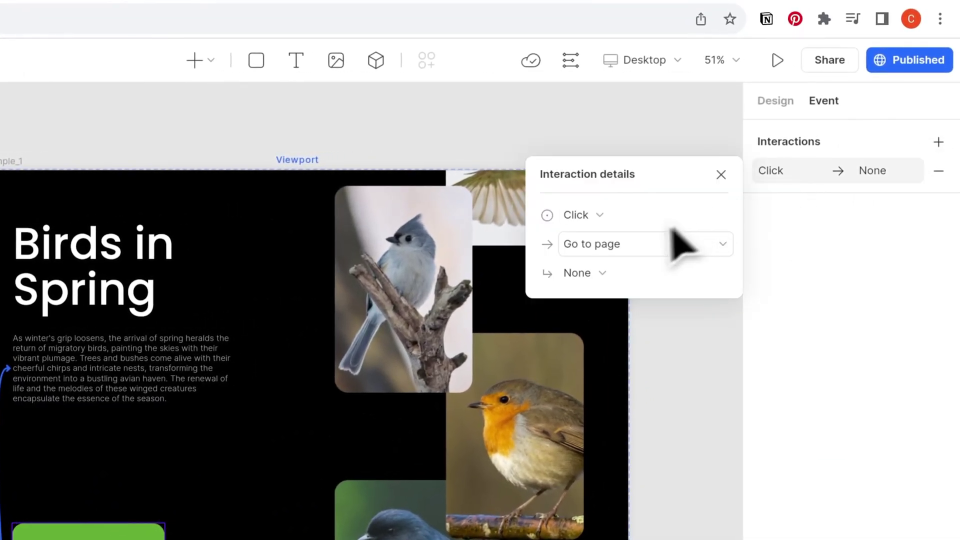
# Step: Set the interaction to Change instance state on Container 4, Property 1 to Value 1
pyautogui.click(636, 245)
pyautogui.click(653, 305)
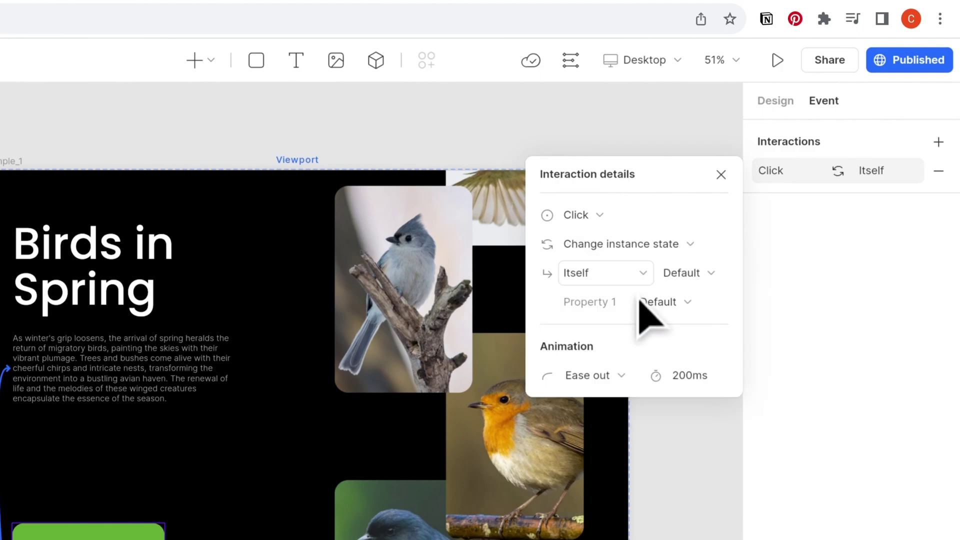
pyautogui.click(612, 276)
pyautogui.click(627, 334)
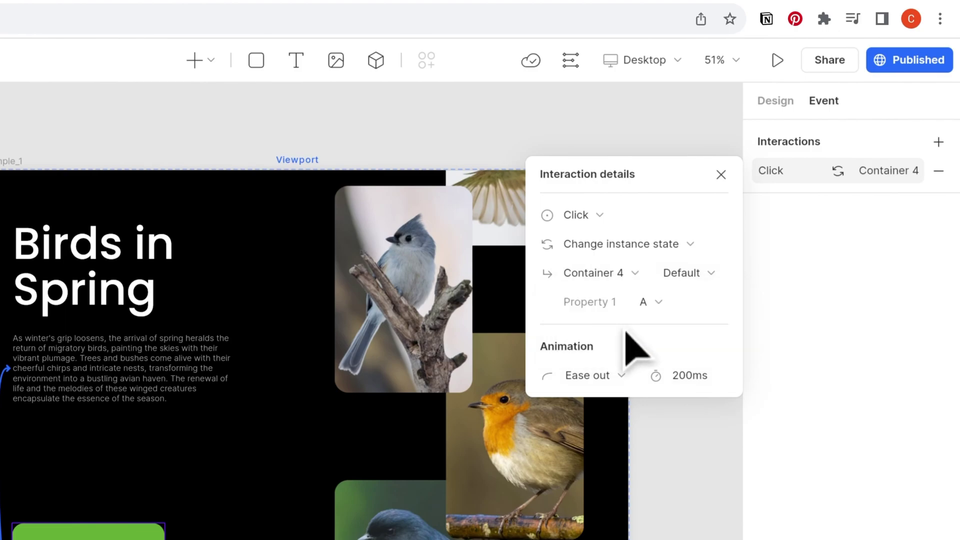
pyautogui.click(698, 302)
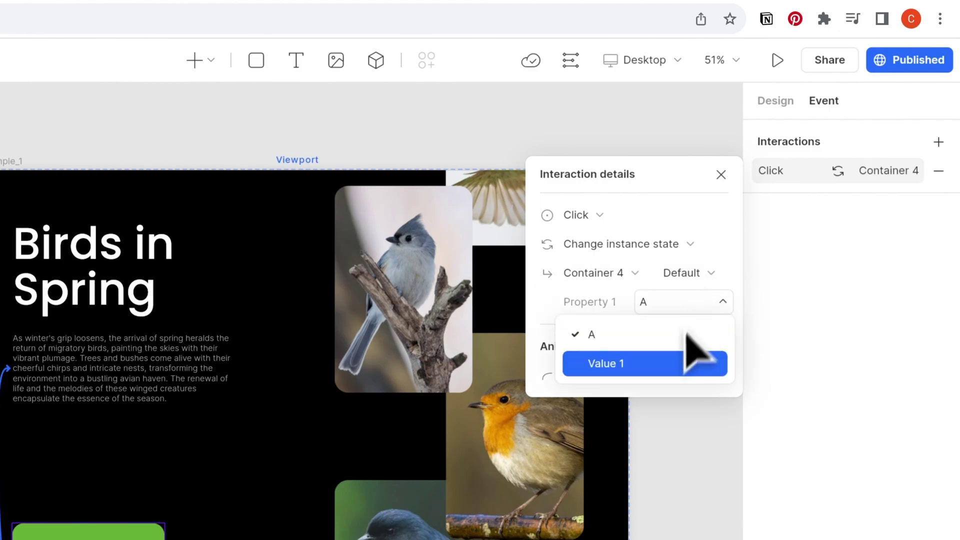
pyautogui.click(675, 363)
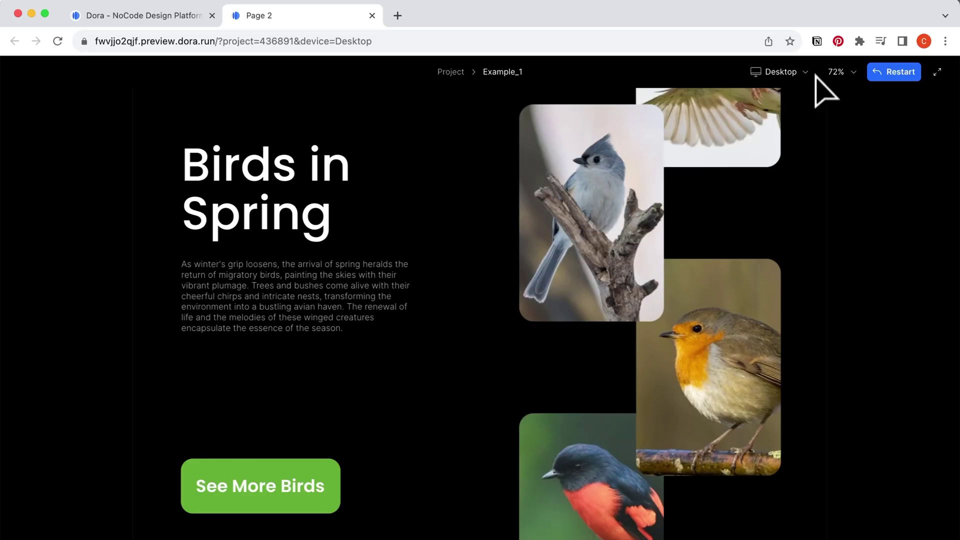
# Step: Click See More Birds in the preview and confirm the bird images swap
pyautogui.click(331, 489)
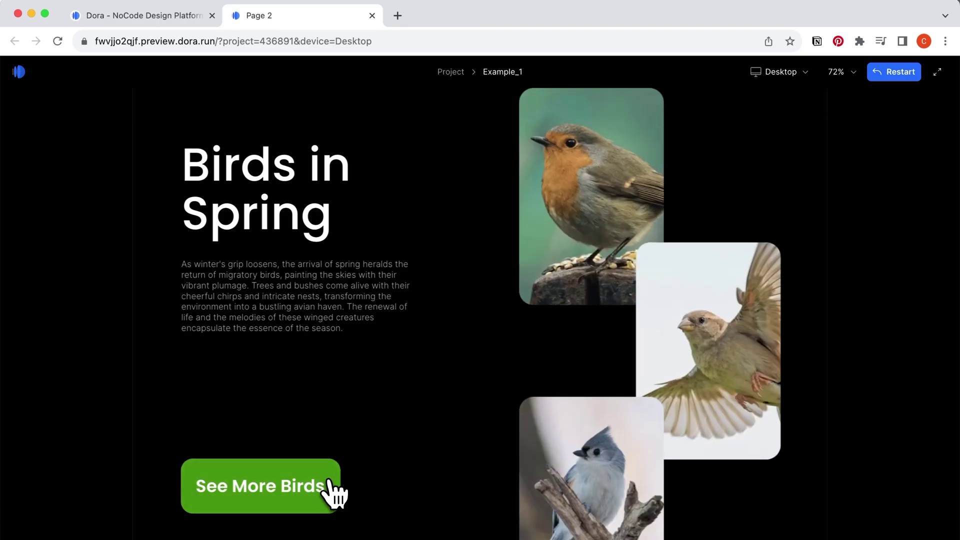